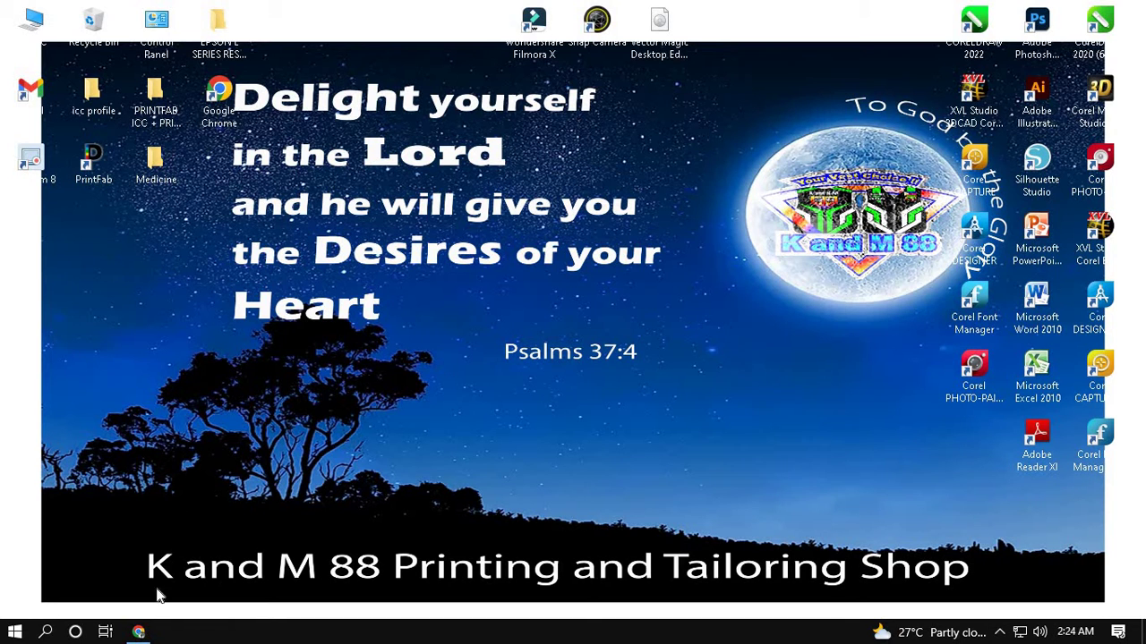
# Step: Switch to Chrome and reopen the soft32 iSpring Free Cam download page from the Google search results
pyautogui.click(140, 631)
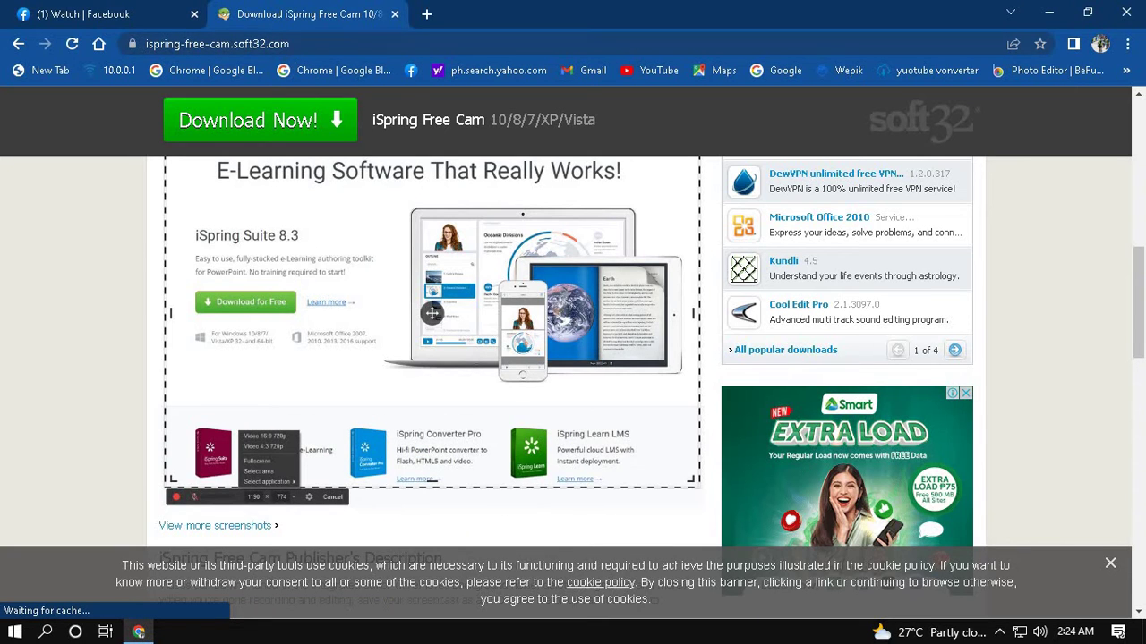
pyautogui.click(20, 43)
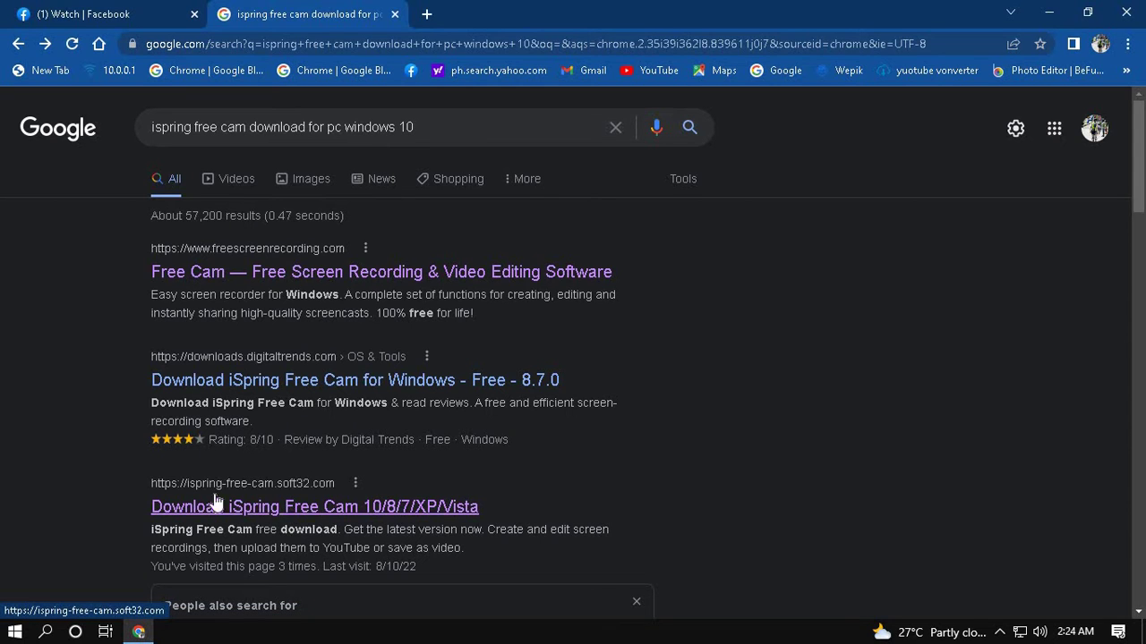
pyautogui.click(302, 518)
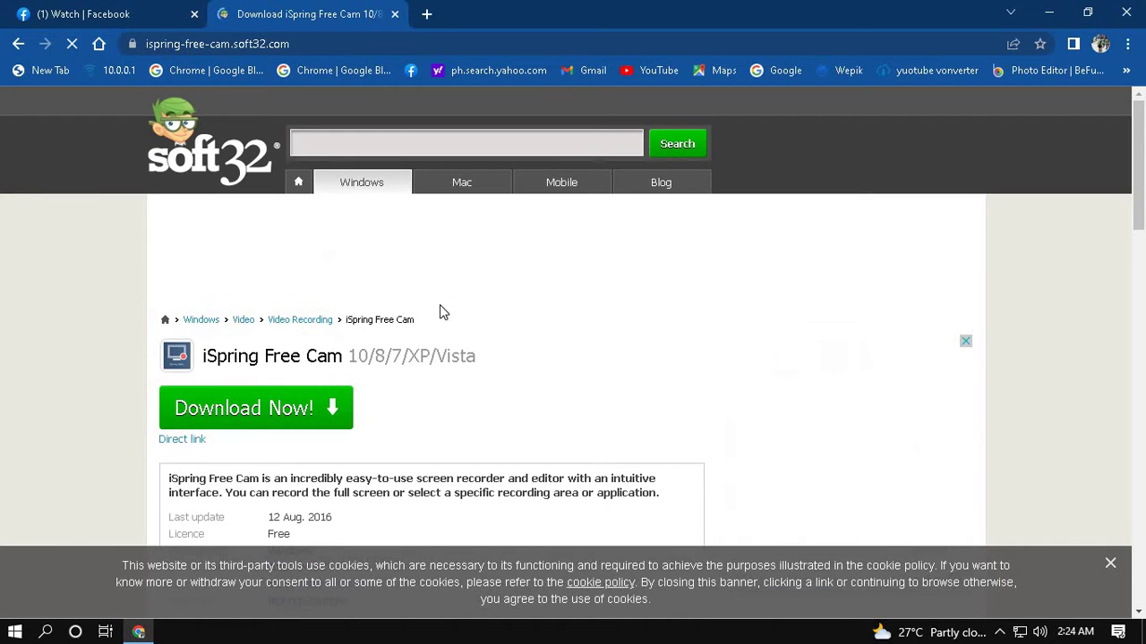
pyautogui.scroll(-2, 470, 354)
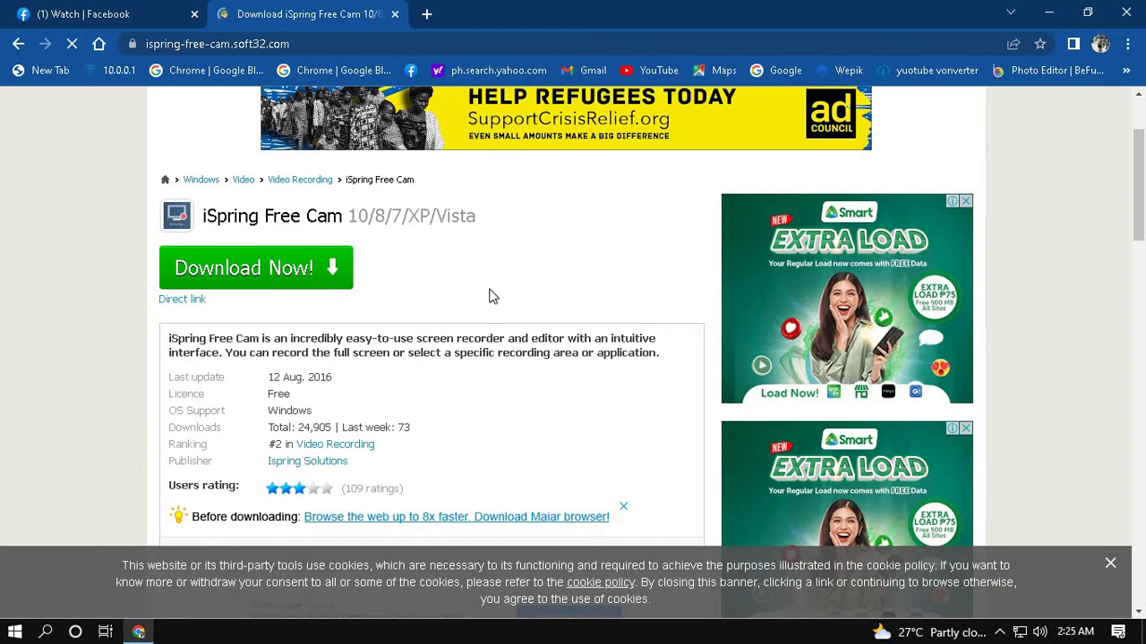
pyautogui.scroll(-2, 489, 296)
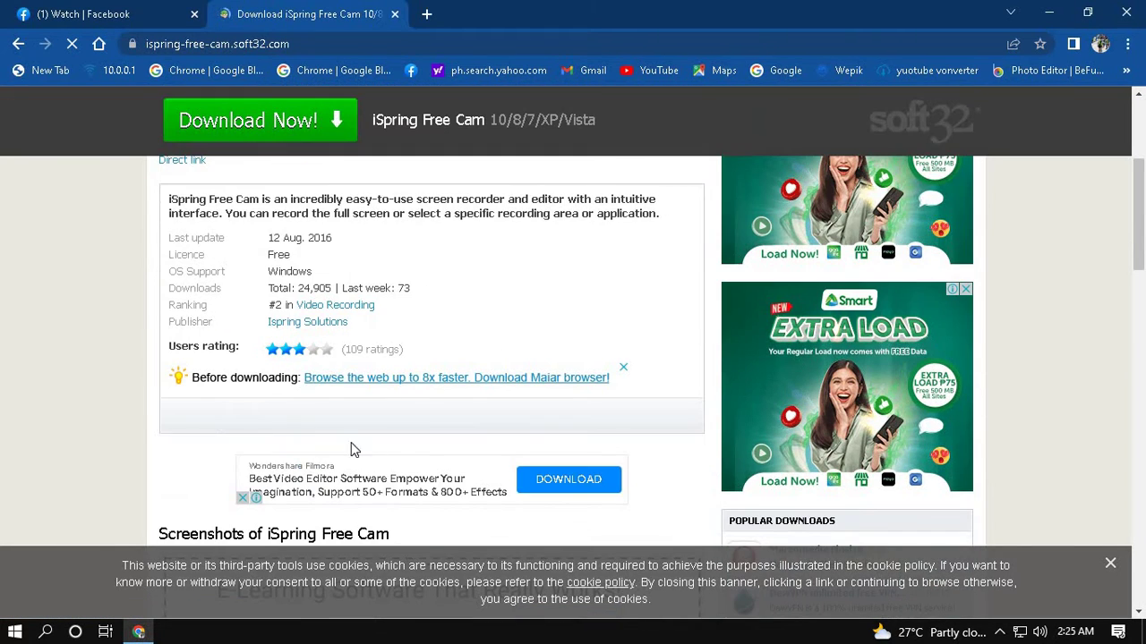
# Step: Open the Downloads folder in File Explorer and locate the free_cam_8_7_0 installer, closing the window when done
pyautogui.click(14, 632)
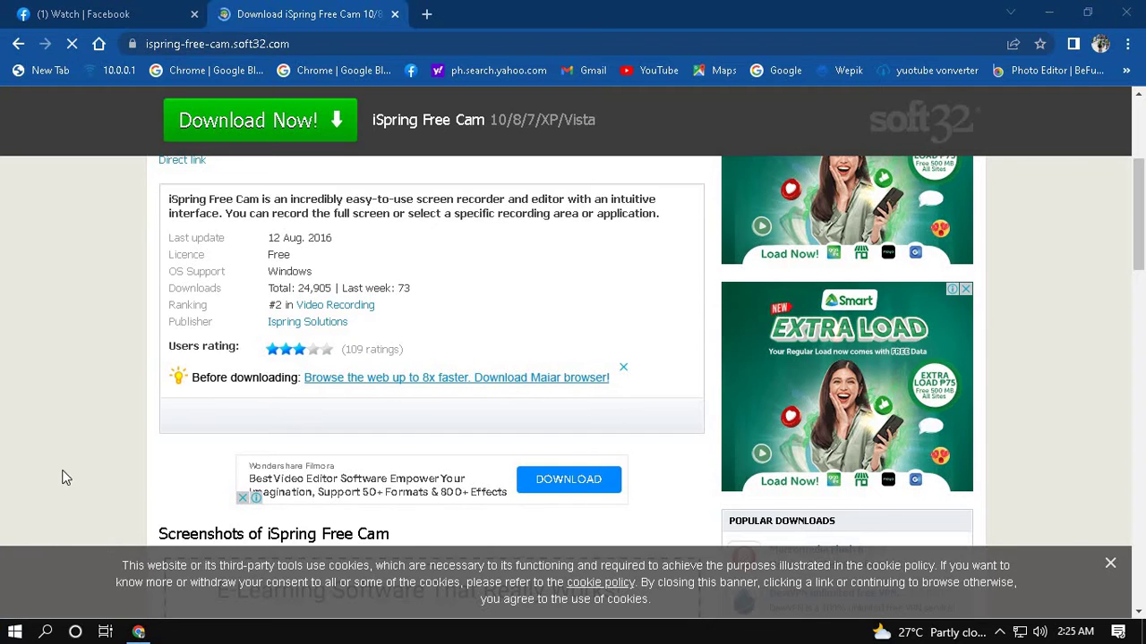
pyautogui.moveTo(16, 484)
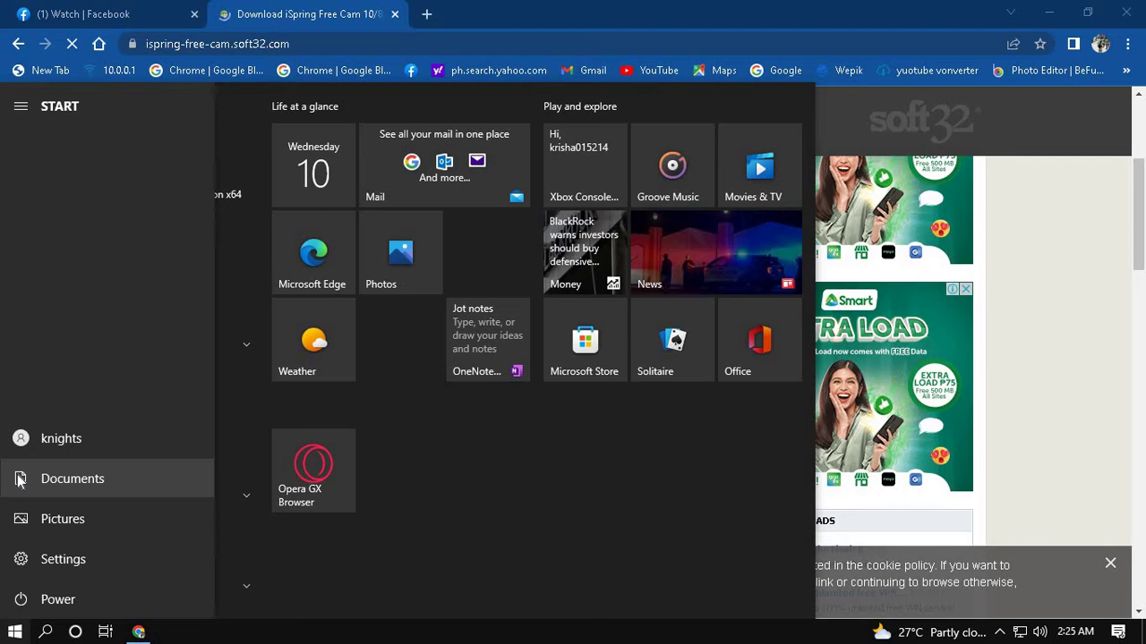
pyautogui.click(20, 481)
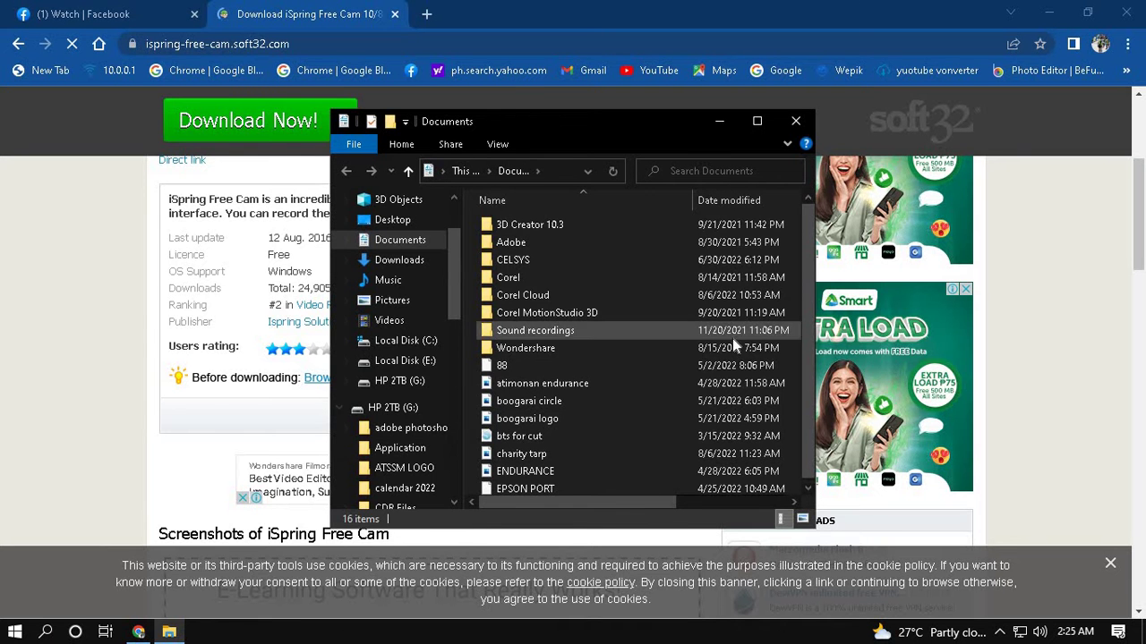
pyautogui.click(756, 121)
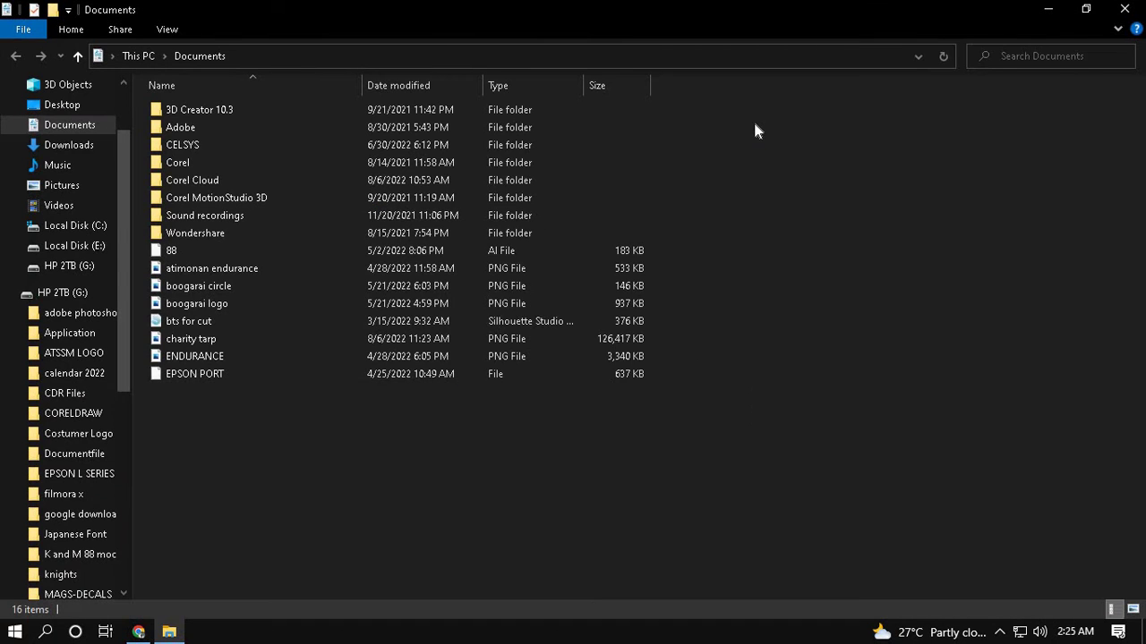
pyautogui.click(69, 145)
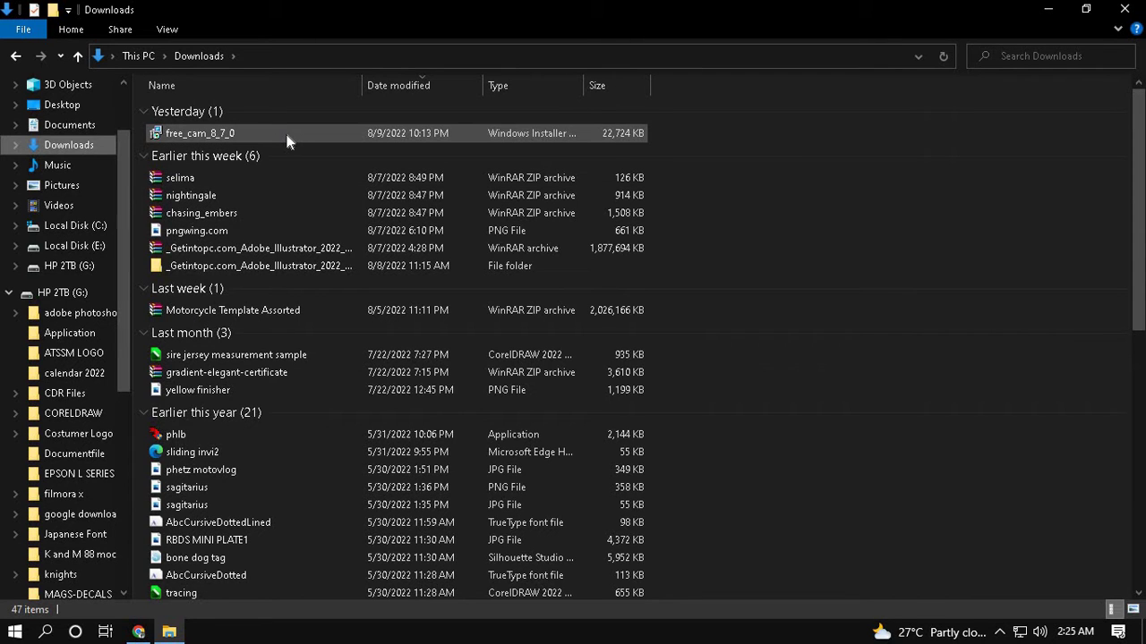
pyautogui.moveTo(289, 140)
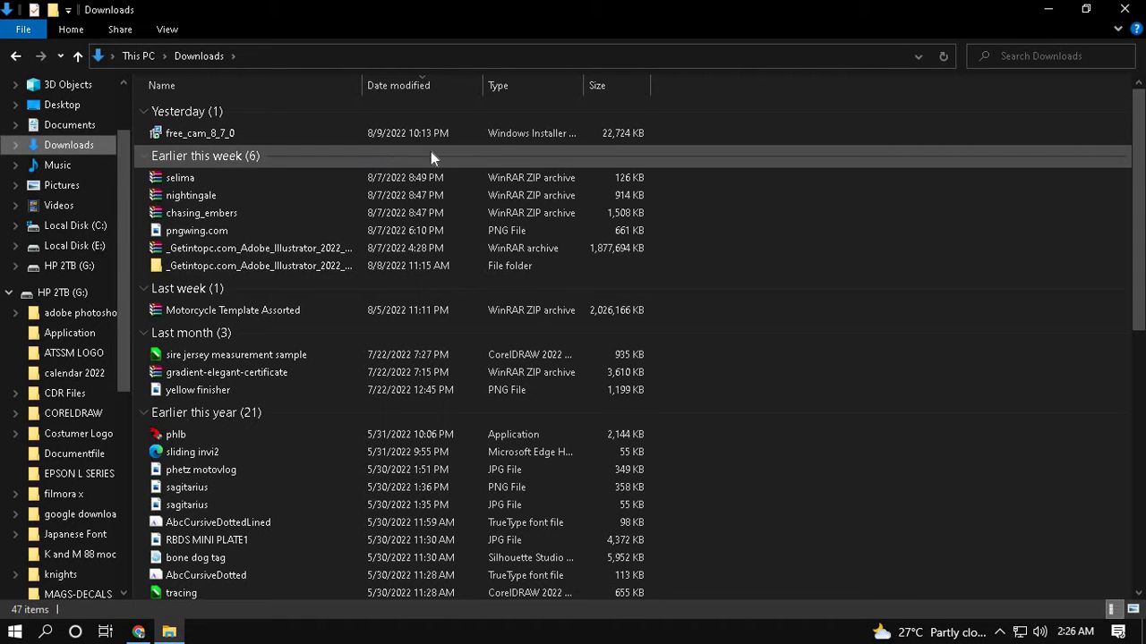
pyautogui.click(1126, 10)
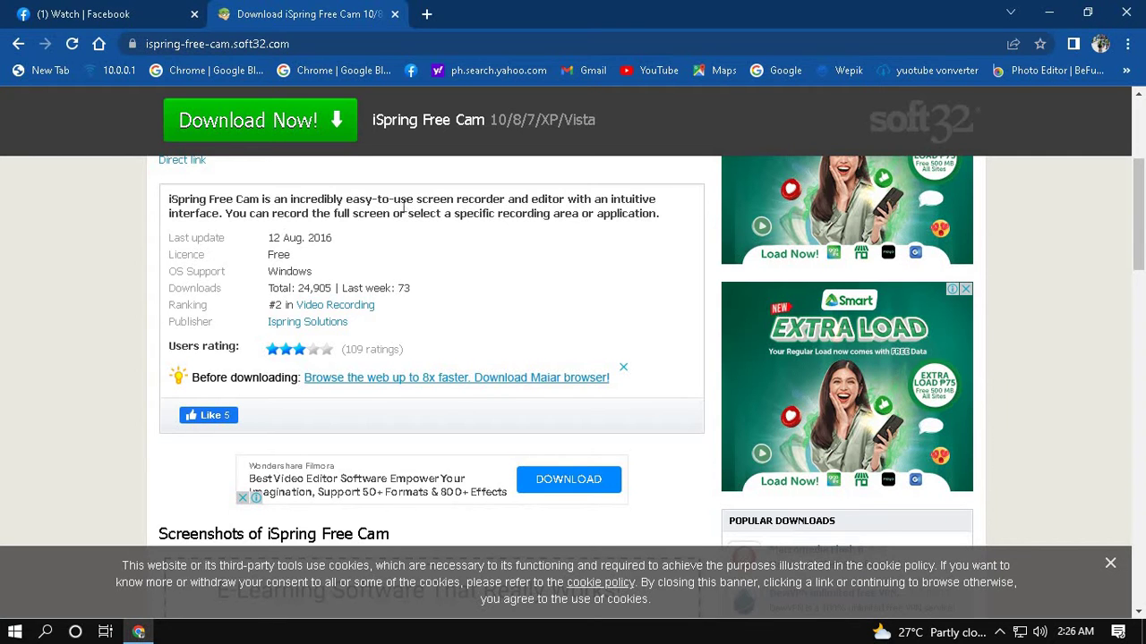
# Step: Switch to the open Facebook Watch page and unmute the video "Ang kabaong naipreserba ng 300 taon" in the feed
pyautogui.click(114, 20)
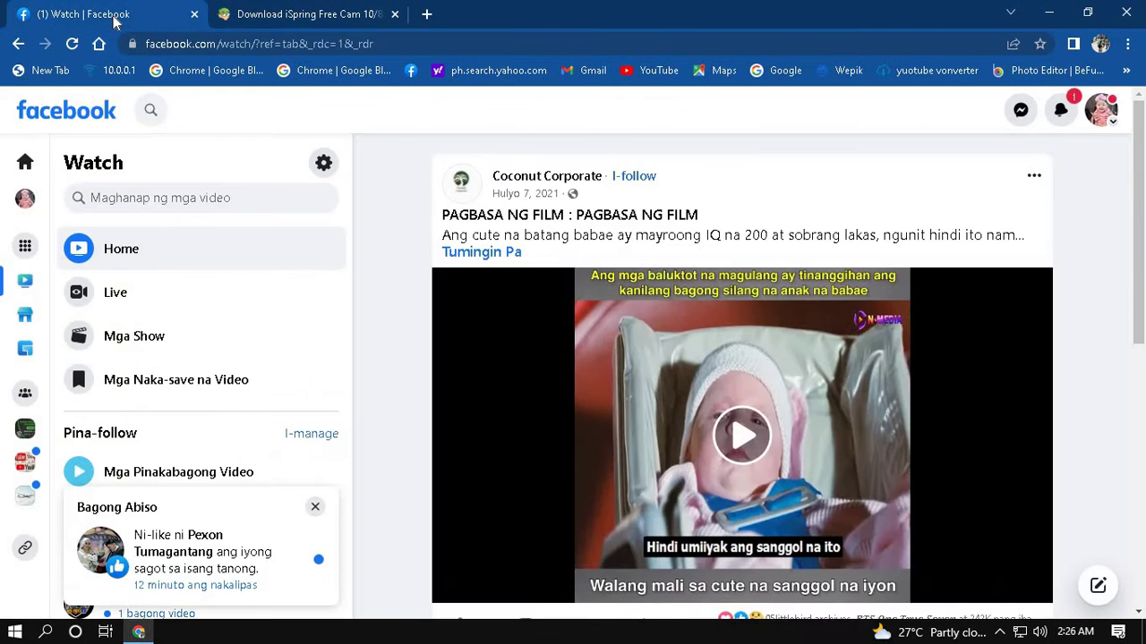
pyautogui.scroll(-2, 715, 333)
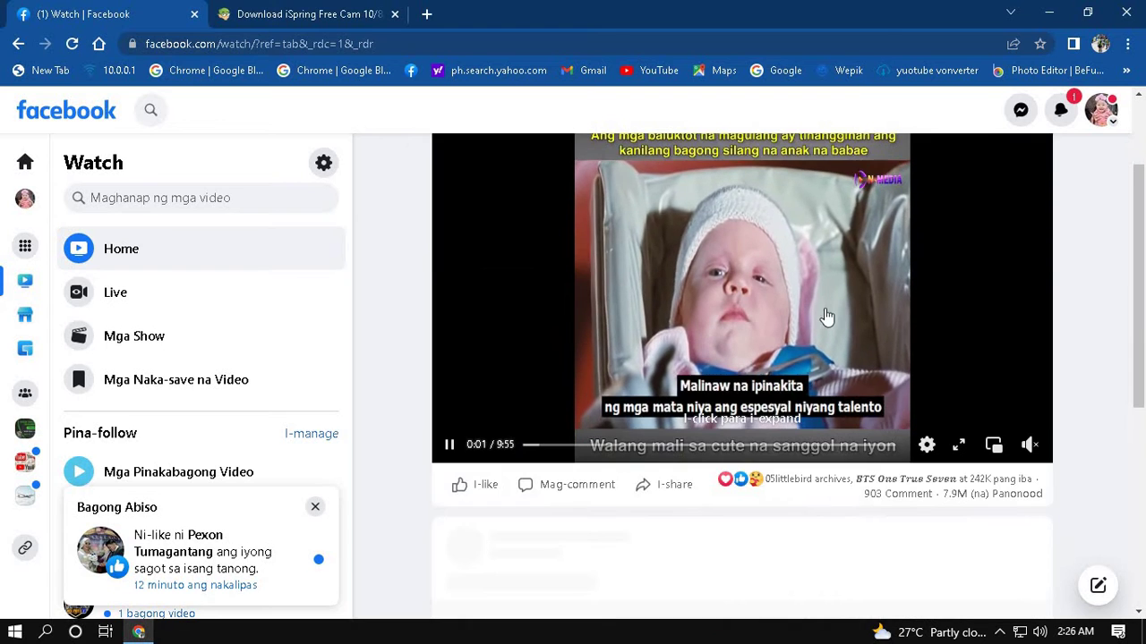
pyautogui.scroll(2, 716, 331)
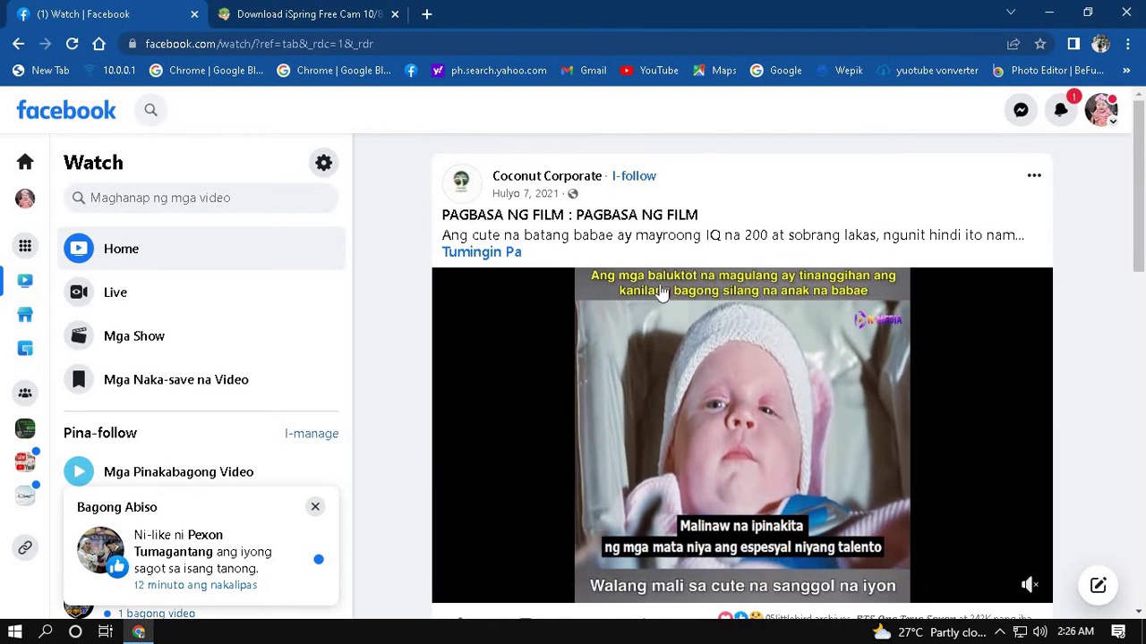
pyautogui.scroll(-2, 675, 296)
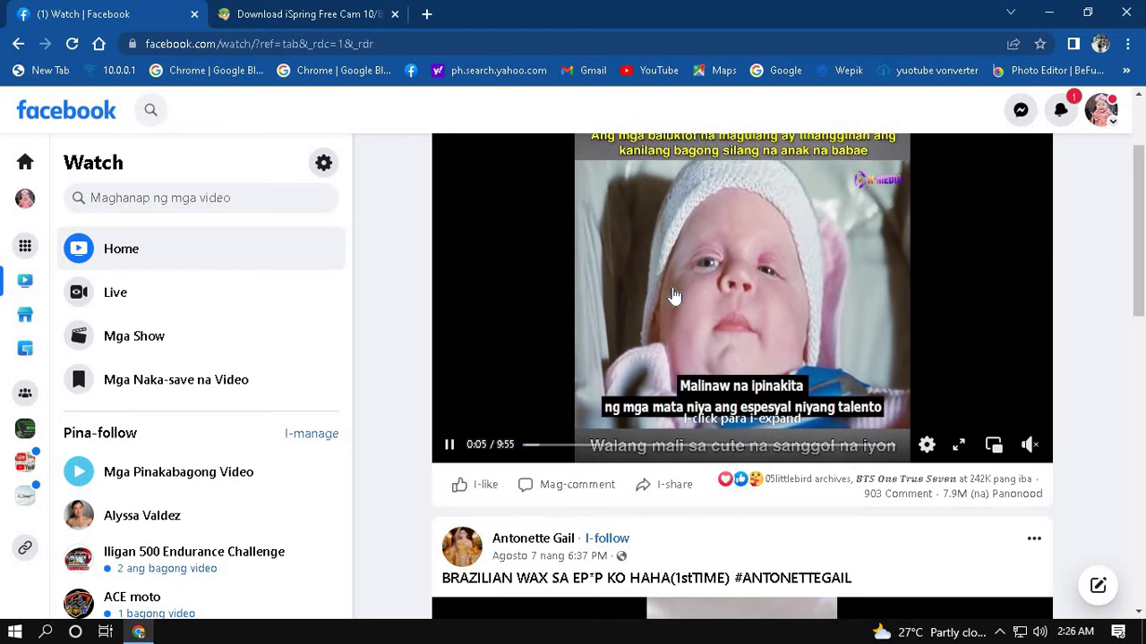
pyautogui.scroll(-6, 675, 295)
pyautogui.scroll(-6, 675, 295)
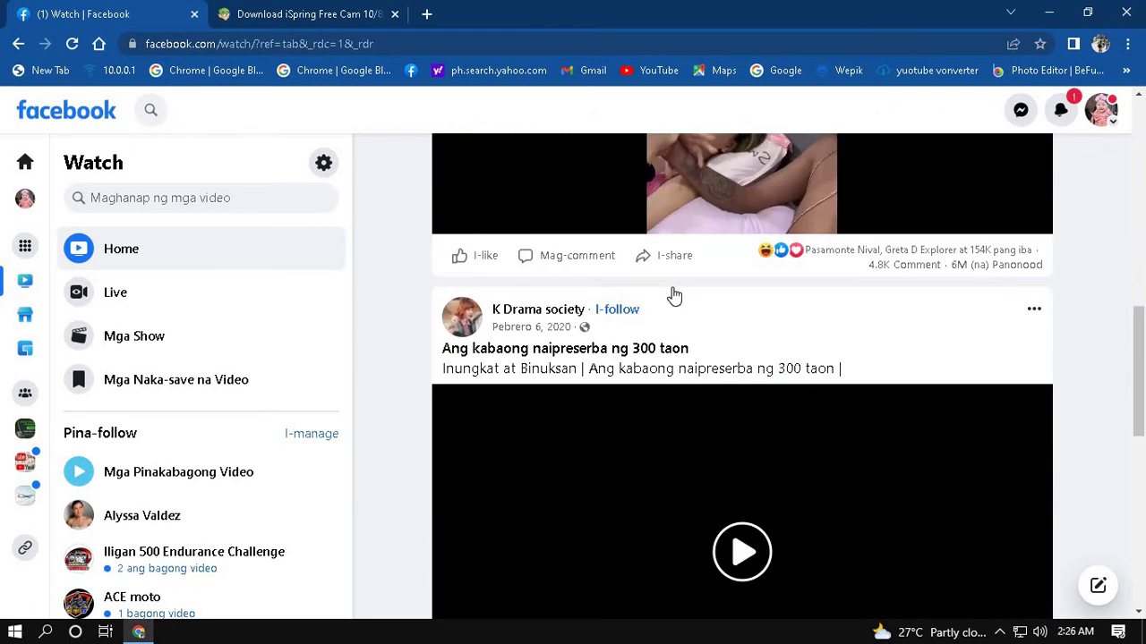
pyautogui.scroll(-2, 675, 295)
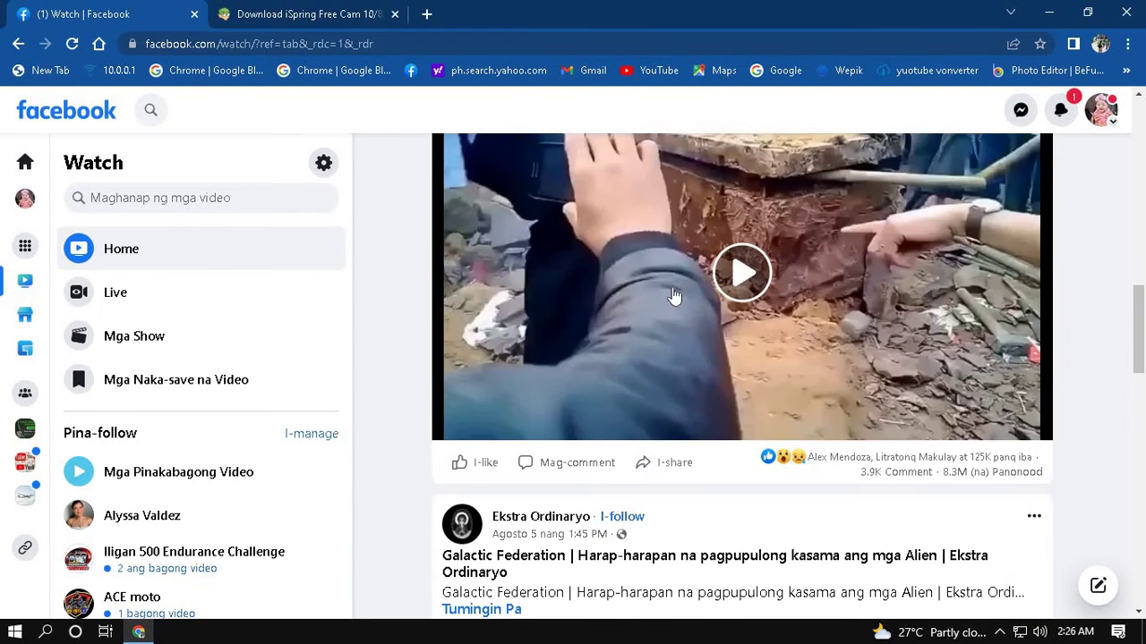
pyautogui.scroll(-2, 673, 287)
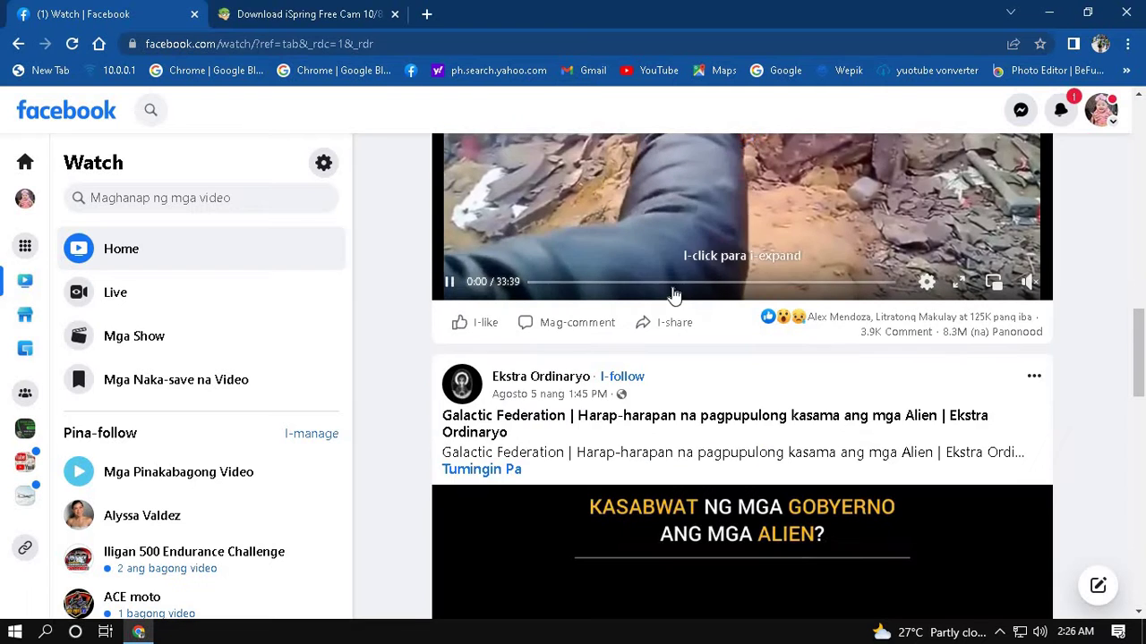
pyautogui.scroll(2, 672, 290)
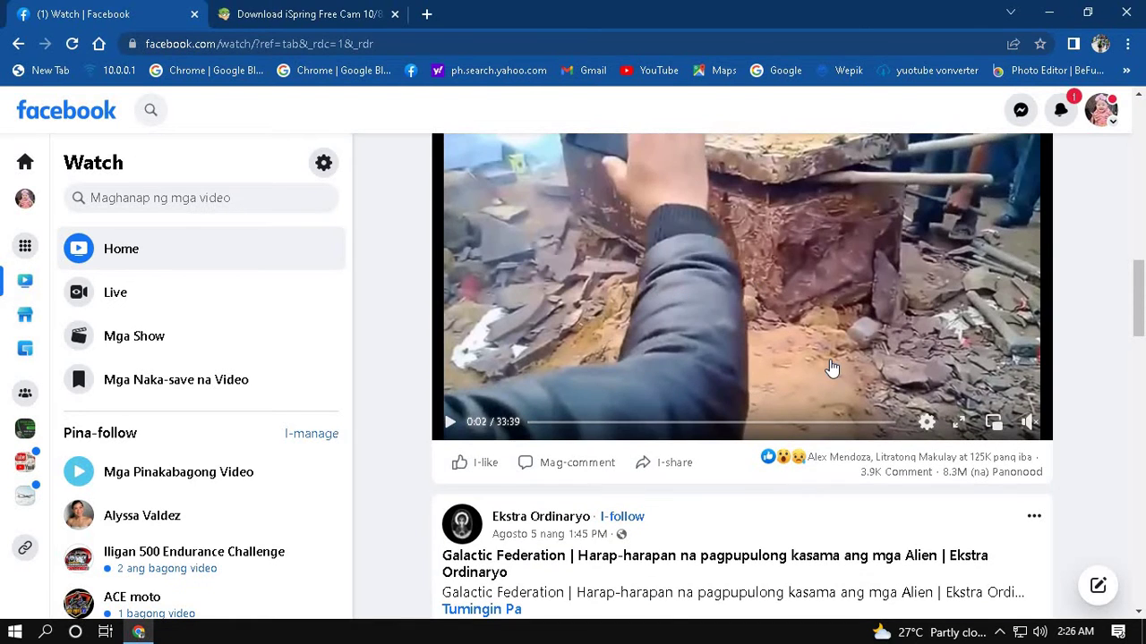
pyautogui.scroll(2, 832, 368)
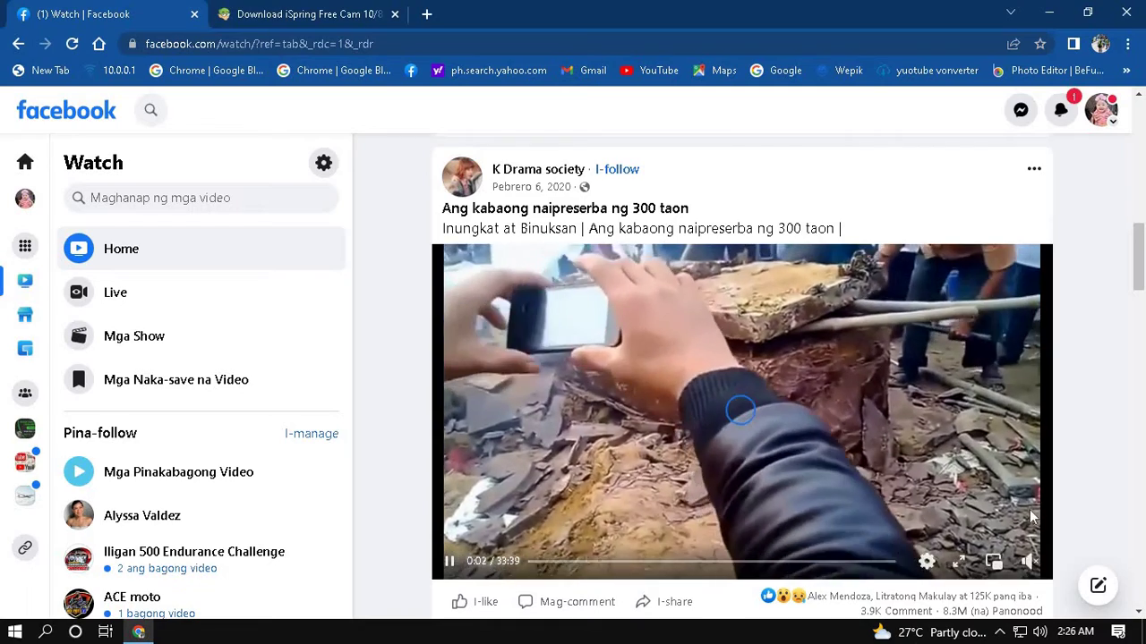
pyautogui.moveTo(1029, 562)
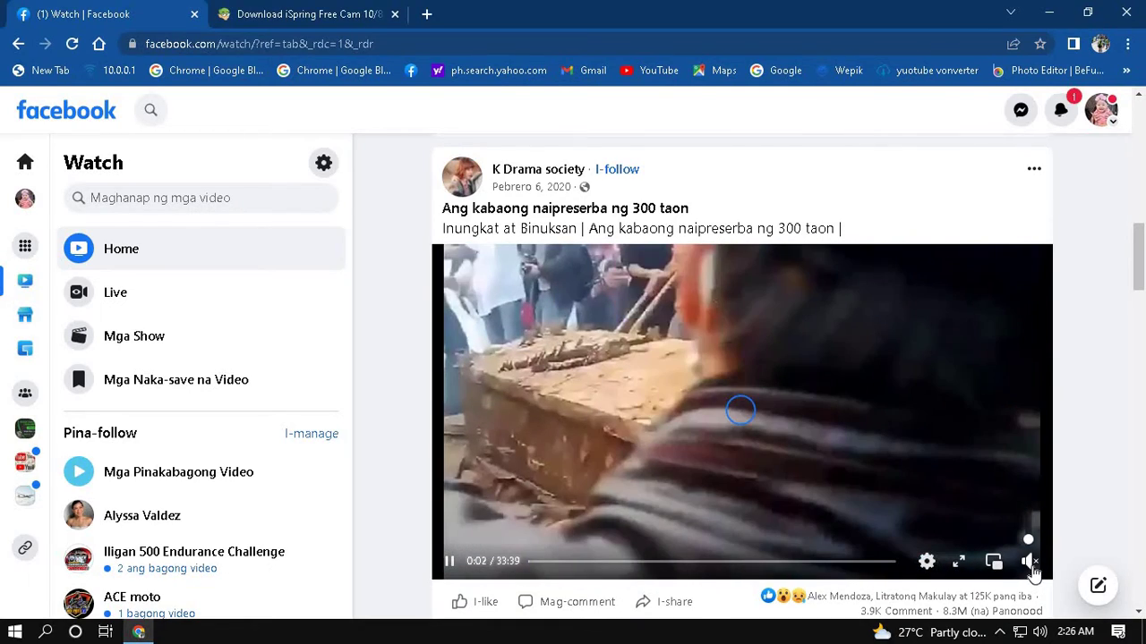
pyautogui.click(1031, 564)
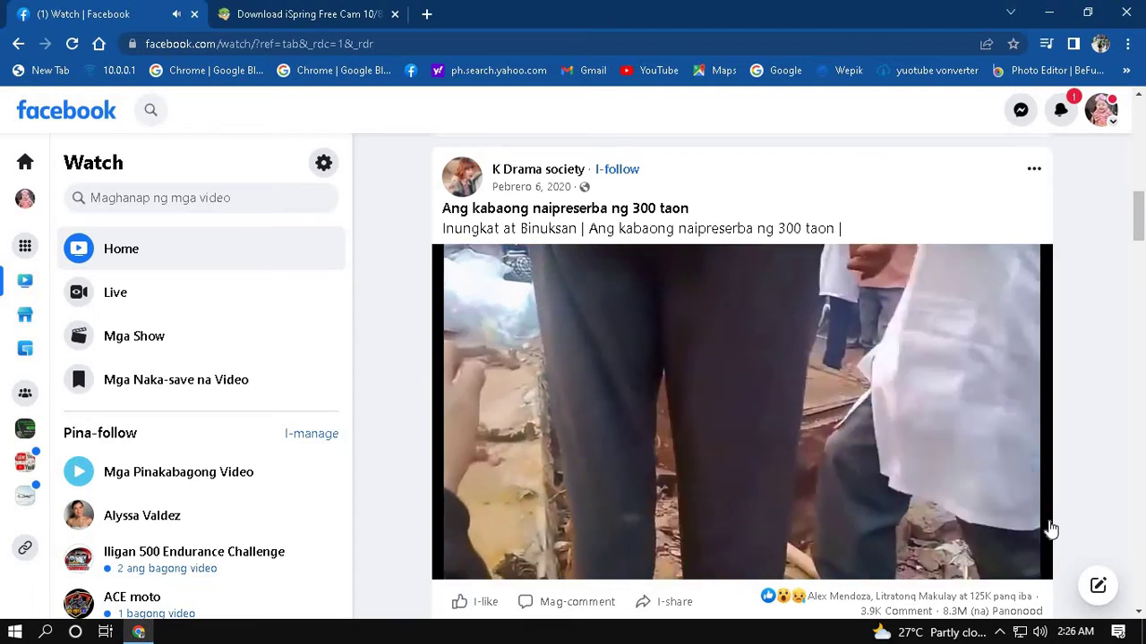
# Step: Mute the Ekstra Ordinaryo video about the Galactic Federation further down the Watch feed
pyautogui.scroll(-2, 867, 486)
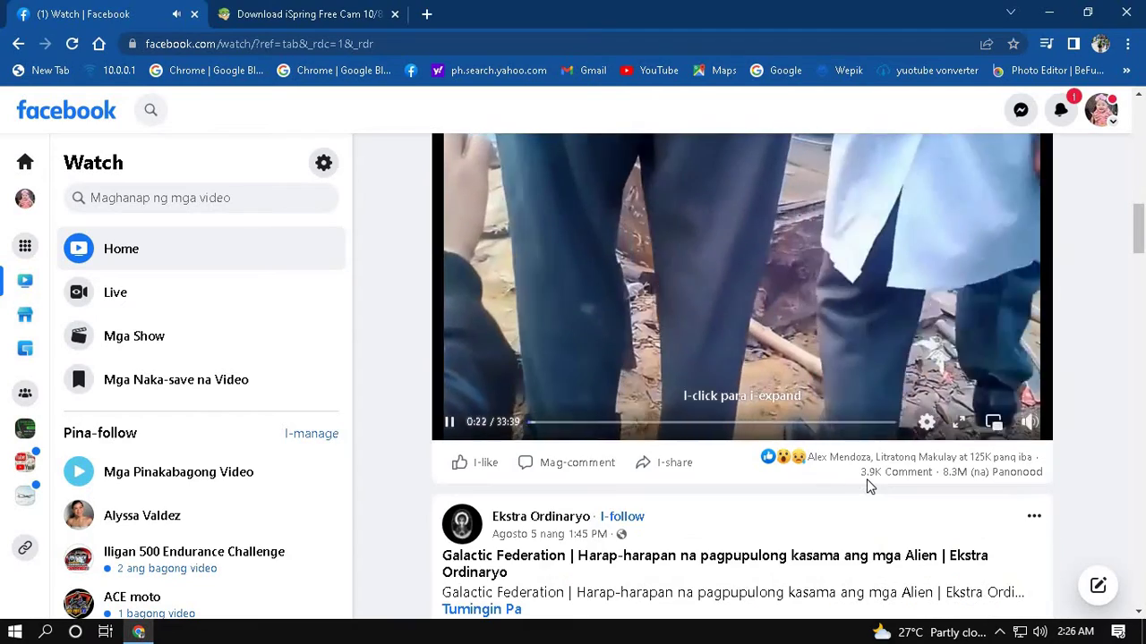
pyautogui.scroll(2, 867, 486)
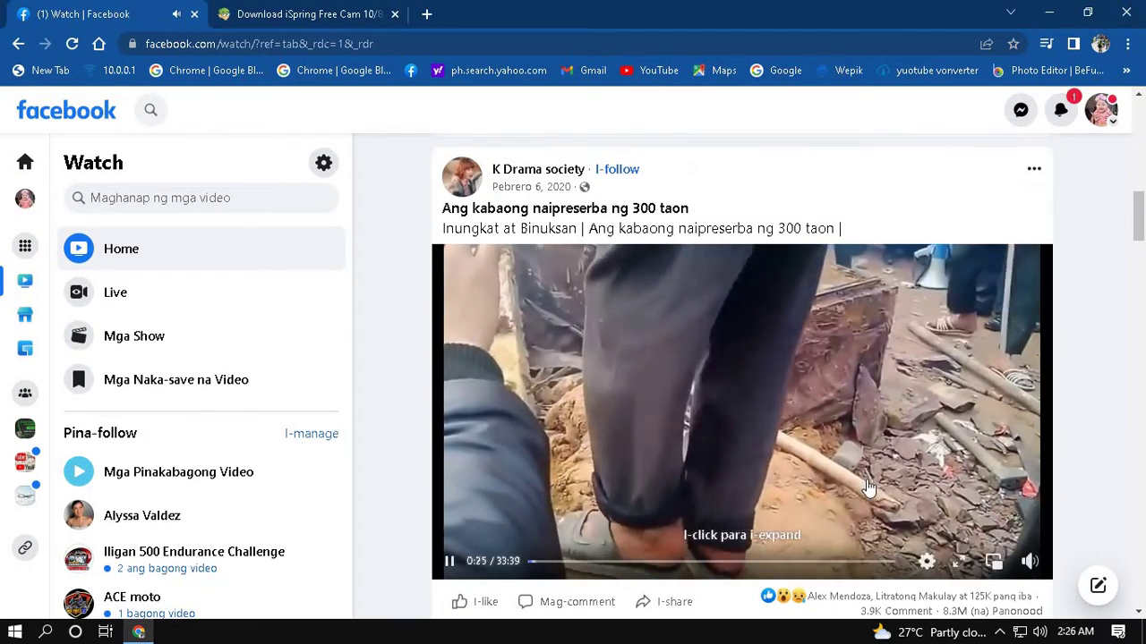
pyautogui.scroll(-6, 866, 486)
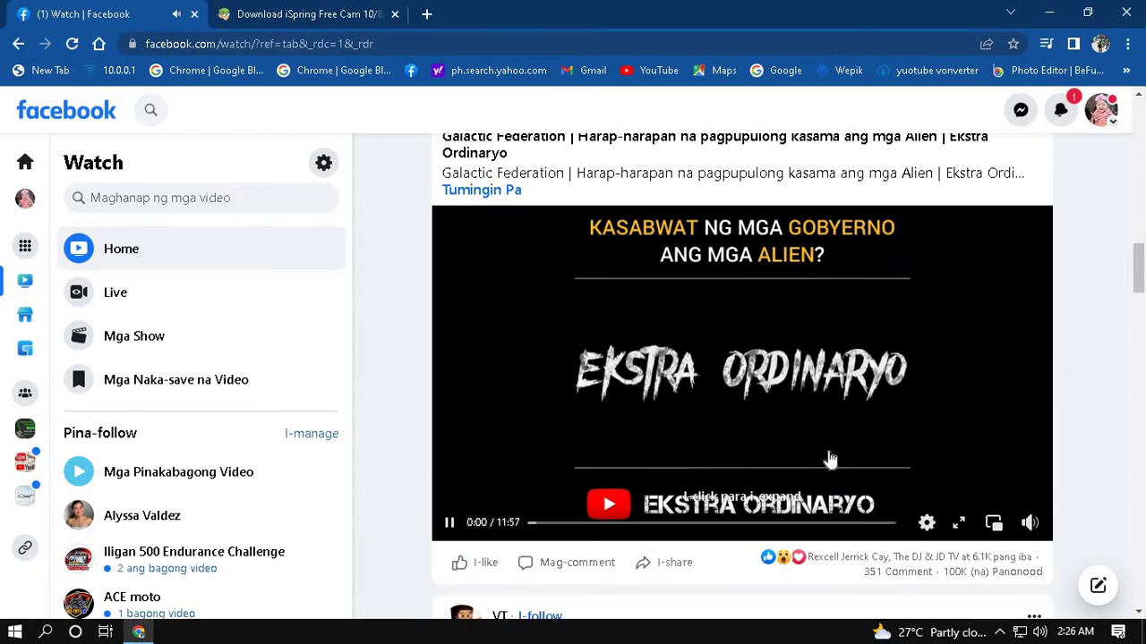
pyautogui.scroll(-2, 851, 346)
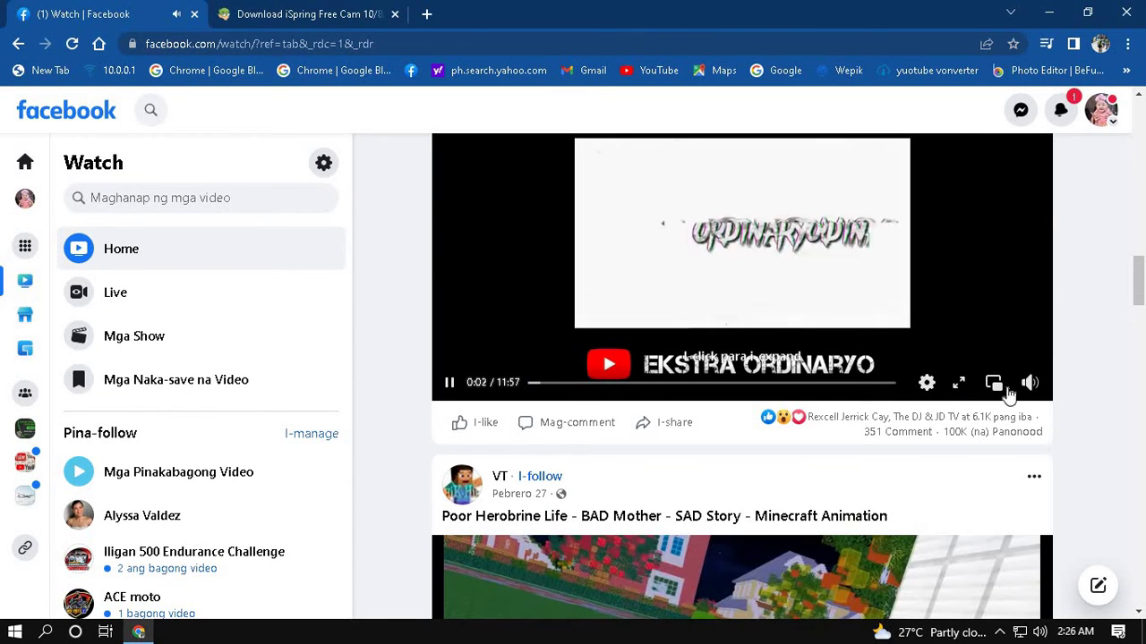
pyautogui.click(1029, 382)
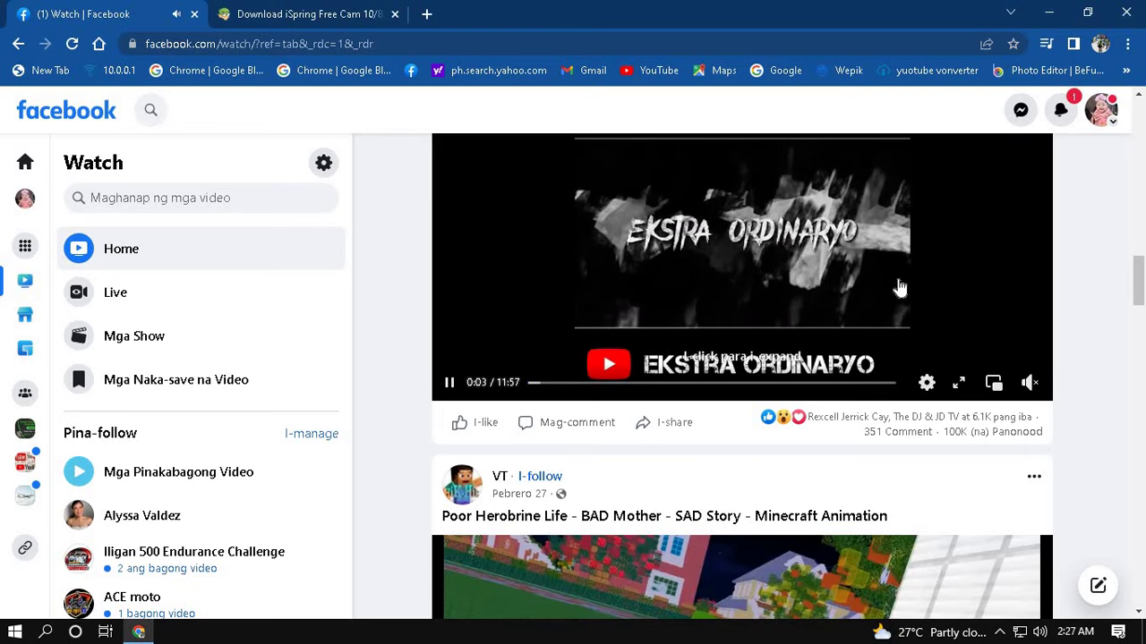
# Step: Minimize the browser and try to launch Free Cam 8 from its desktop shortcut
pyautogui.click(1049, 16)
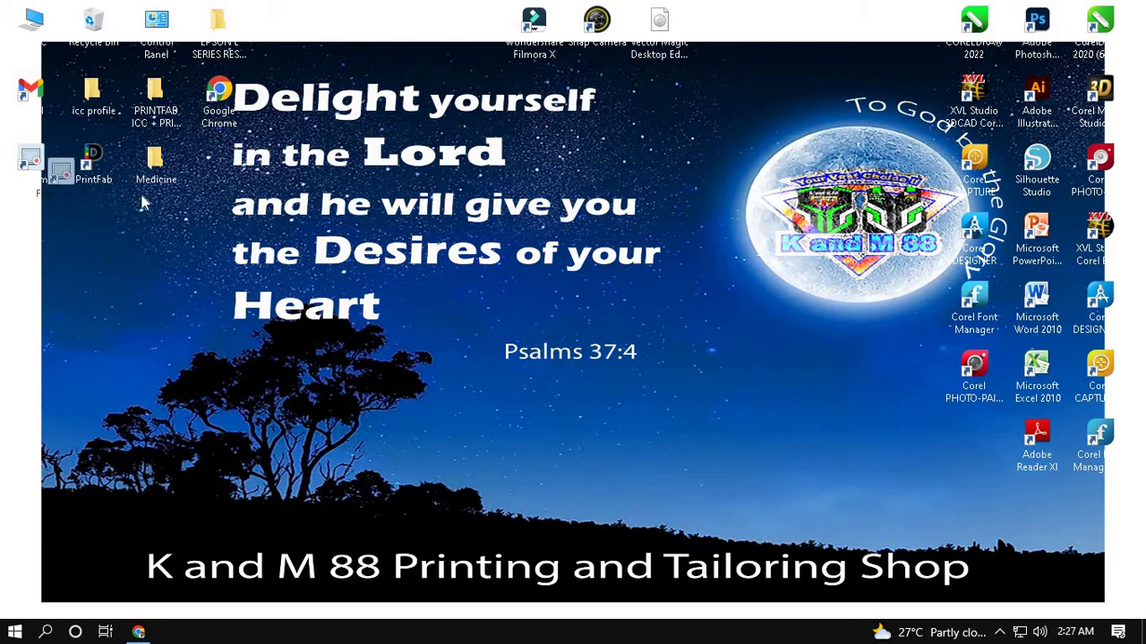
pyautogui.moveTo(141, 204); pyautogui.dragTo(230, 179)
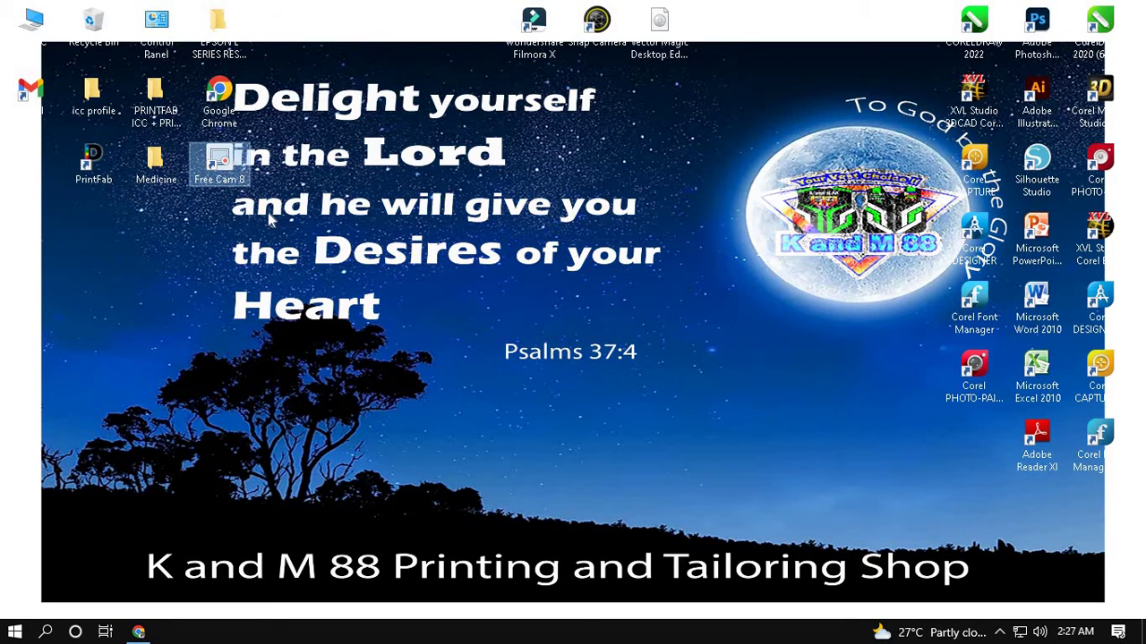
pyautogui.doubleClick(227, 174)
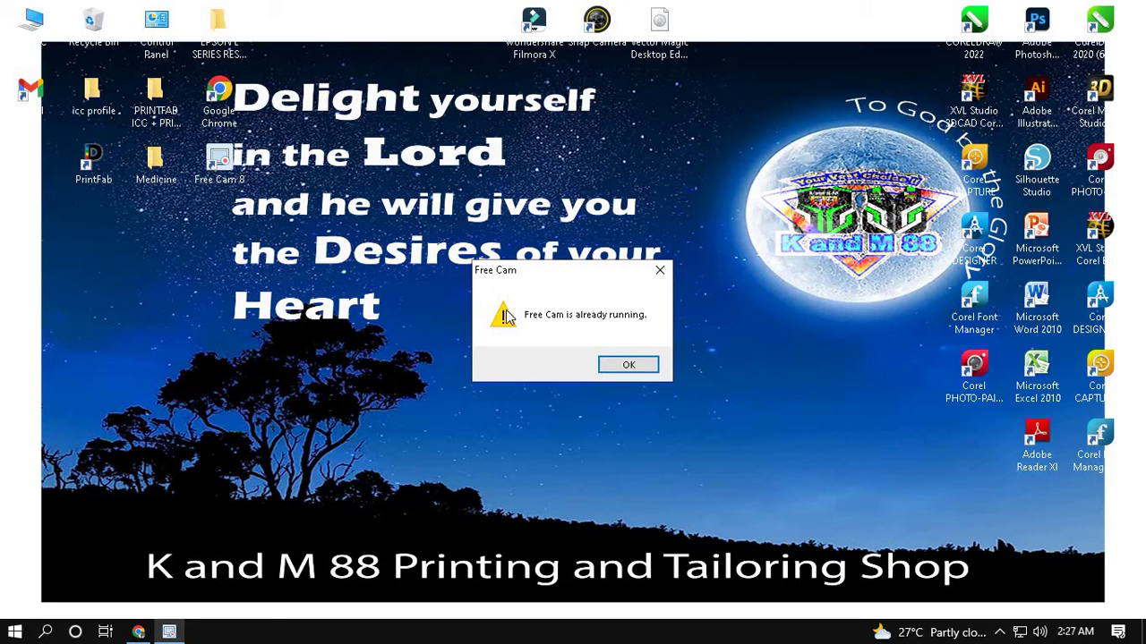
pyautogui.click(625, 367)
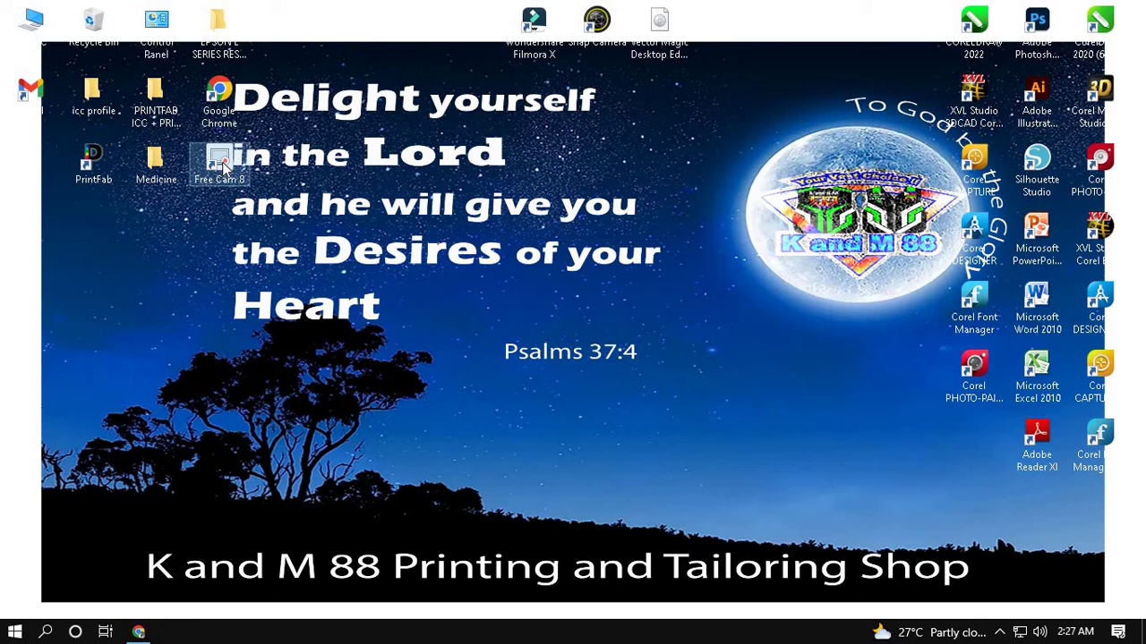
pyautogui.moveTo(224, 167); pyautogui.dragTo(41, 168)
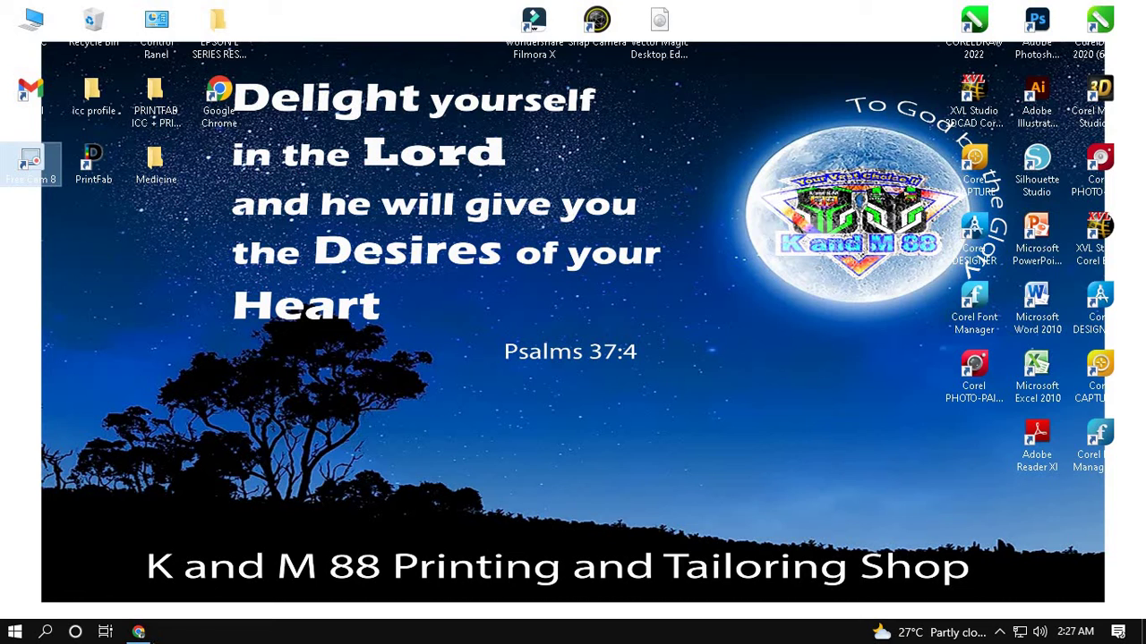
# Step: Restore the browser with the Facebook Watch page and go to the Facebook home feed
pyautogui.click(138, 632)
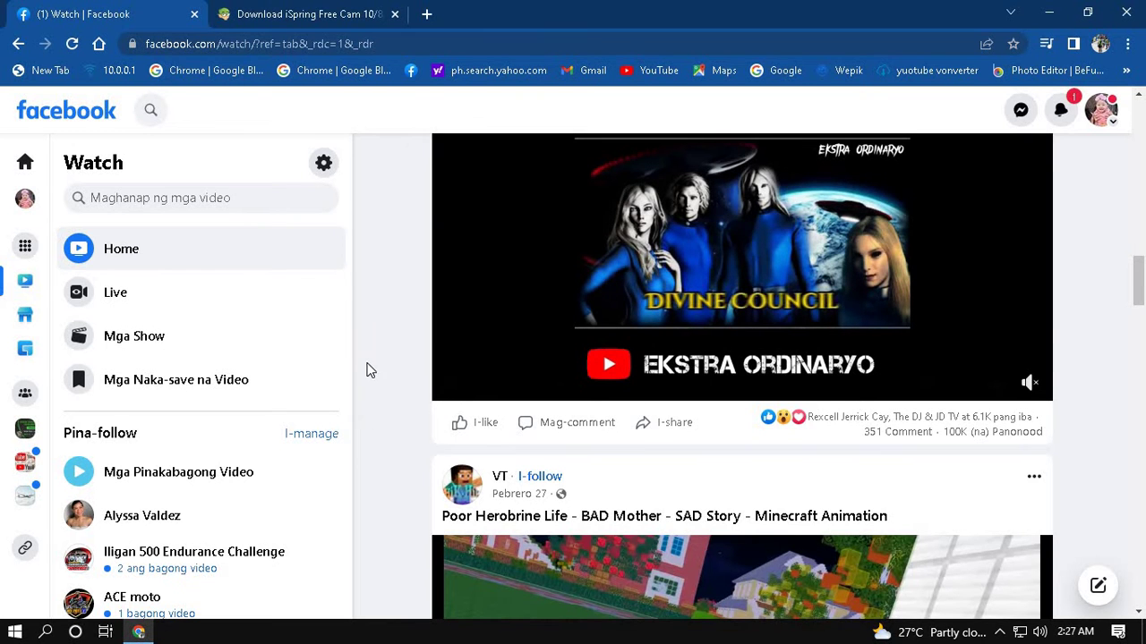
pyautogui.scroll(-3, 369, 363)
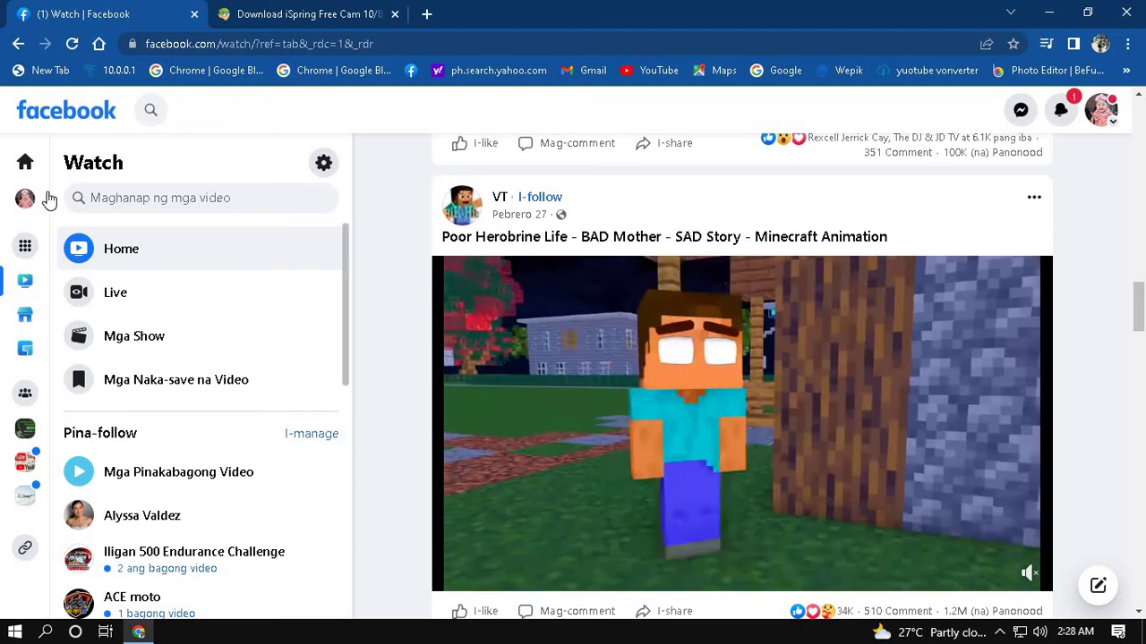
pyautogui.click(25, 162)
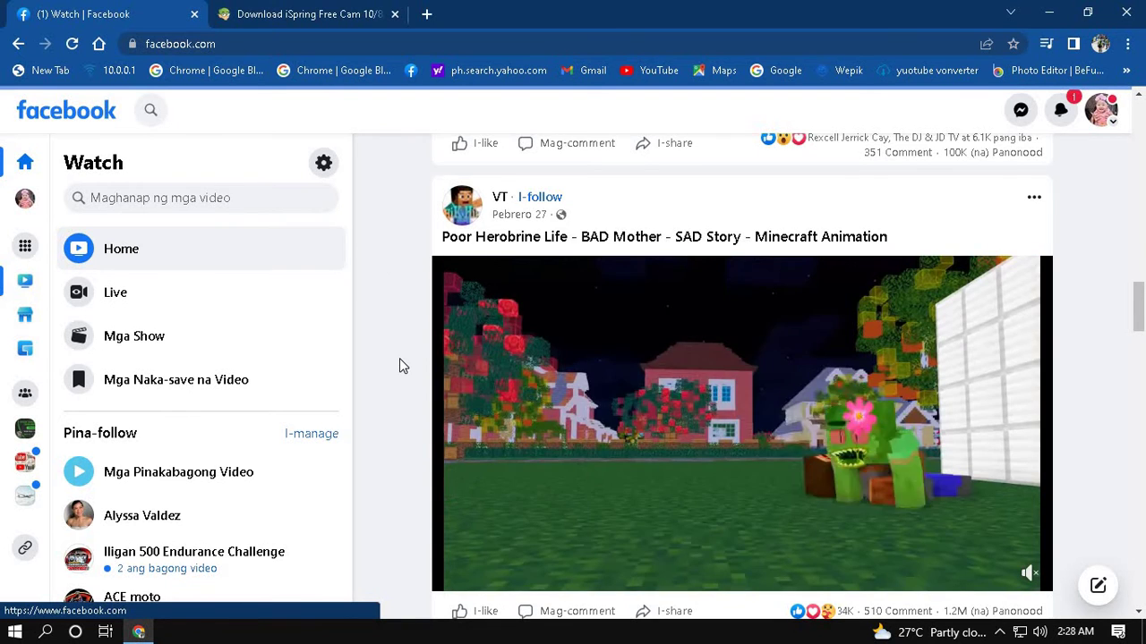
pyautogui.click(198, 222)
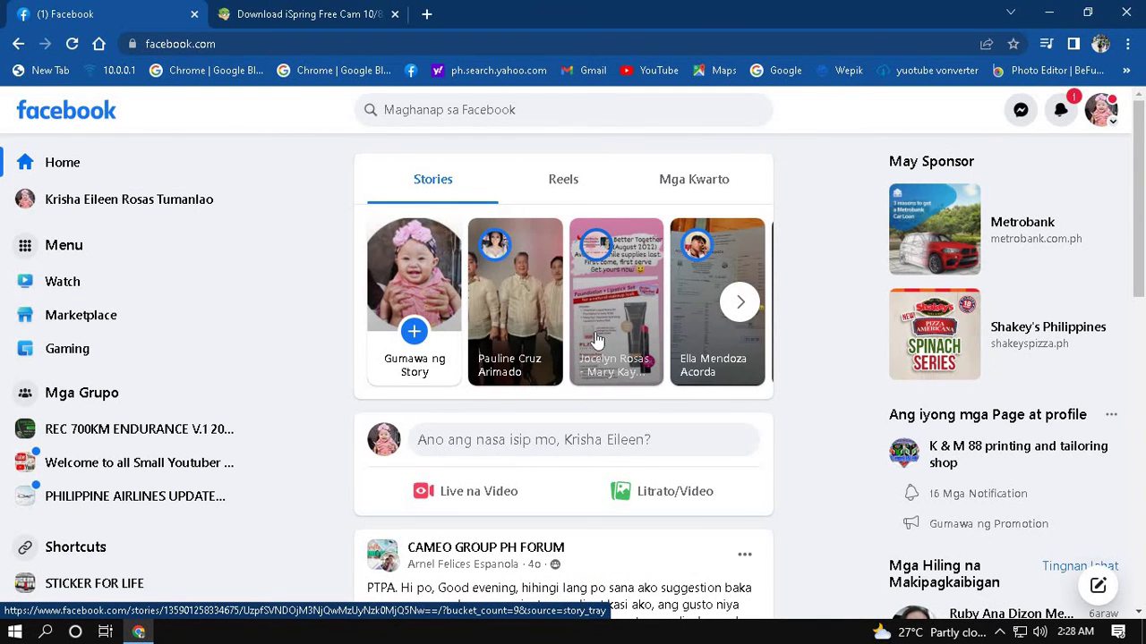
# Step: Look through the posts in the Facebook home feed and return to the soft32 download page for iSpring Free Cam
pyautogui.scroll(-3, 598, 340)
pyautogui.scroll(-5, 598, 340)
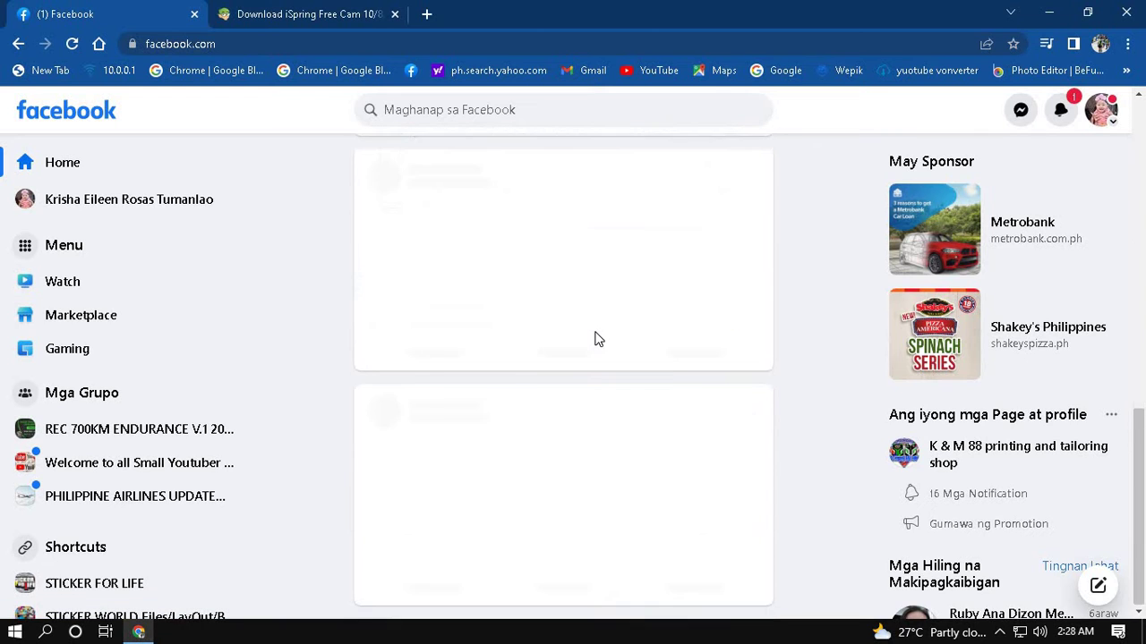
pyautogui.scroll(-3, 598, 340)
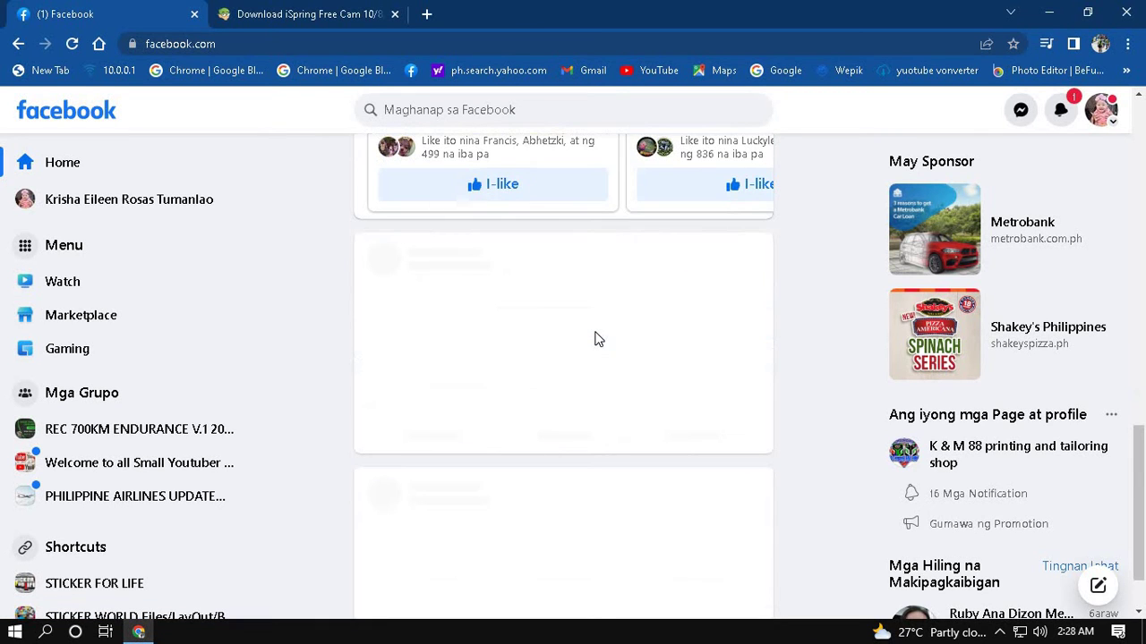
pyautogui.scroll(-1, 598, 339)
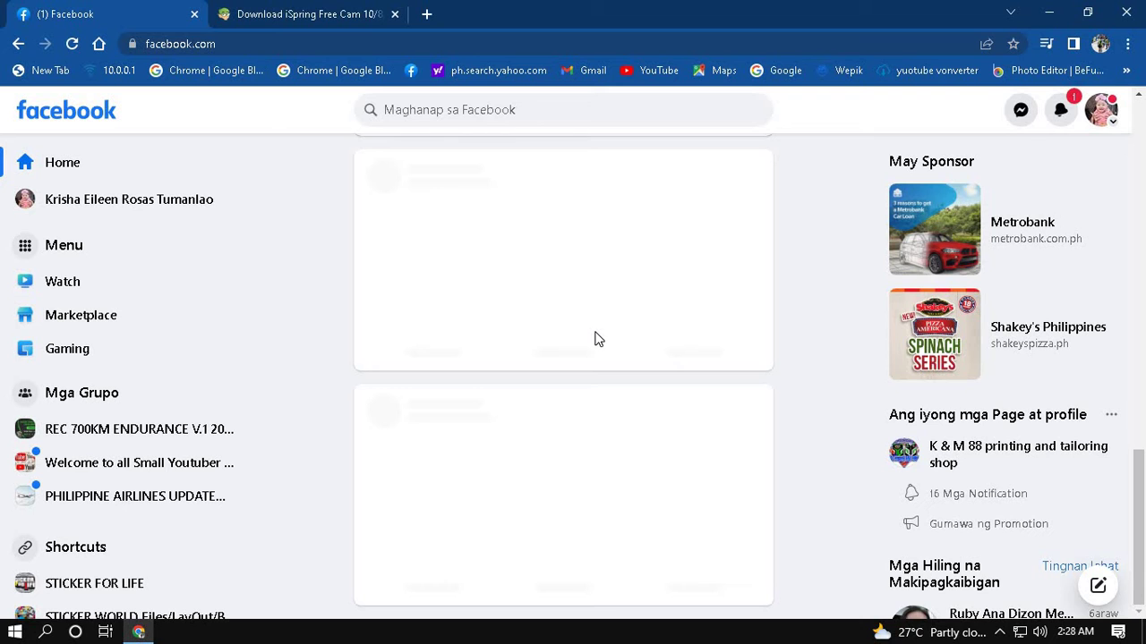
pyautogui.scroll(3, 598, 320)
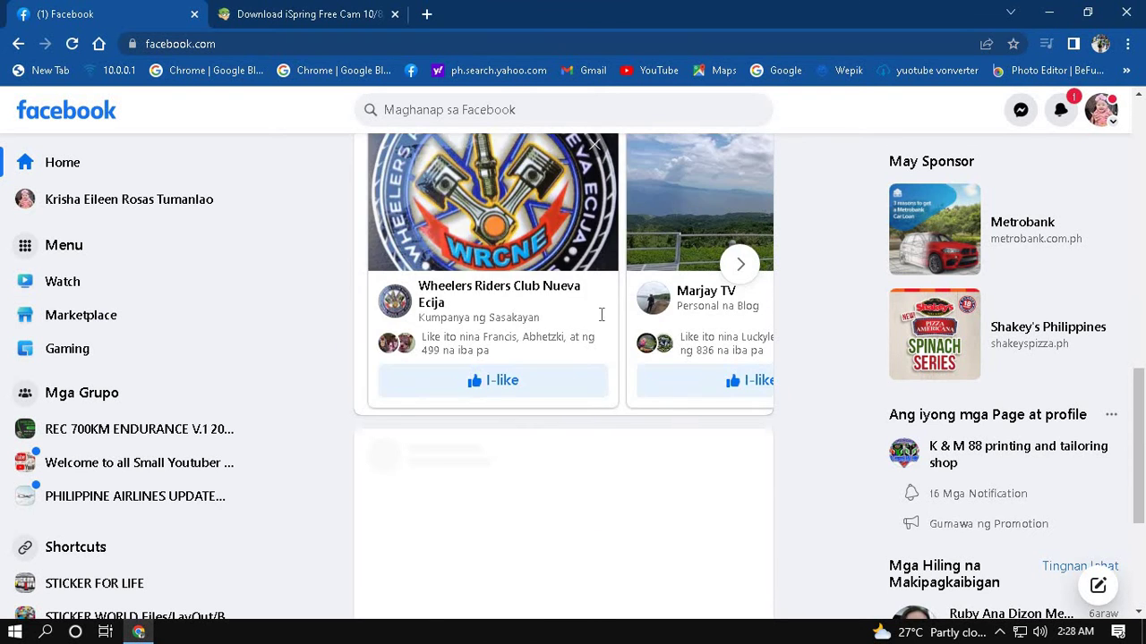
pyautogui.scroll(6, 601, 318)
pyautogui.scroll(-3, 600, 319)
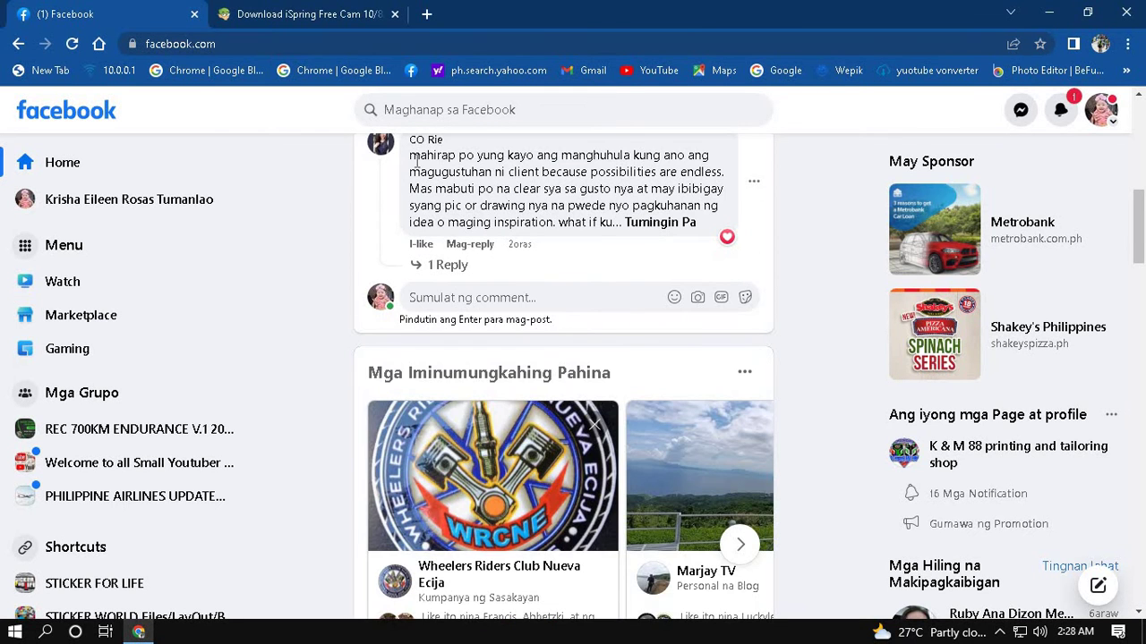
pyautogui.click(307, 18)
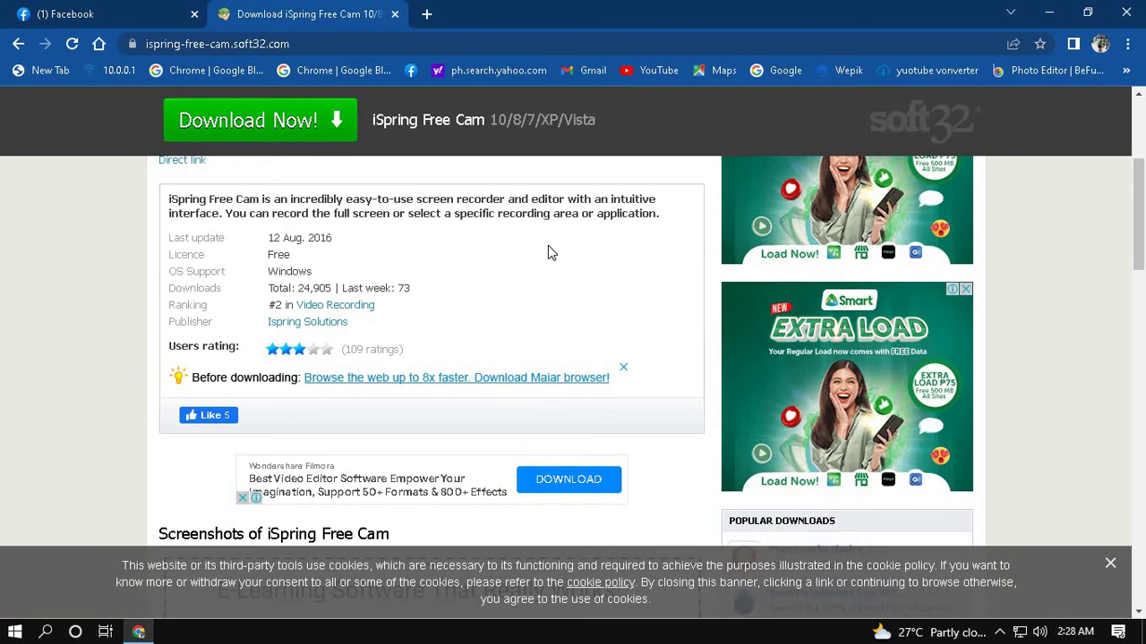